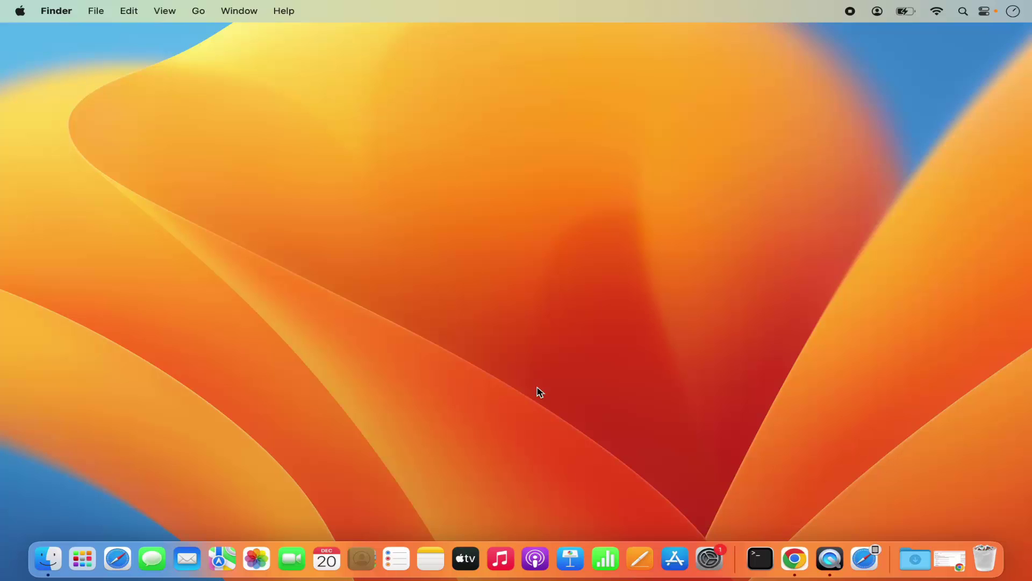
- Open the 'Zoom: One platform to connect' Google result and scroll down to the zoom.us footer
left_click(789, 557)
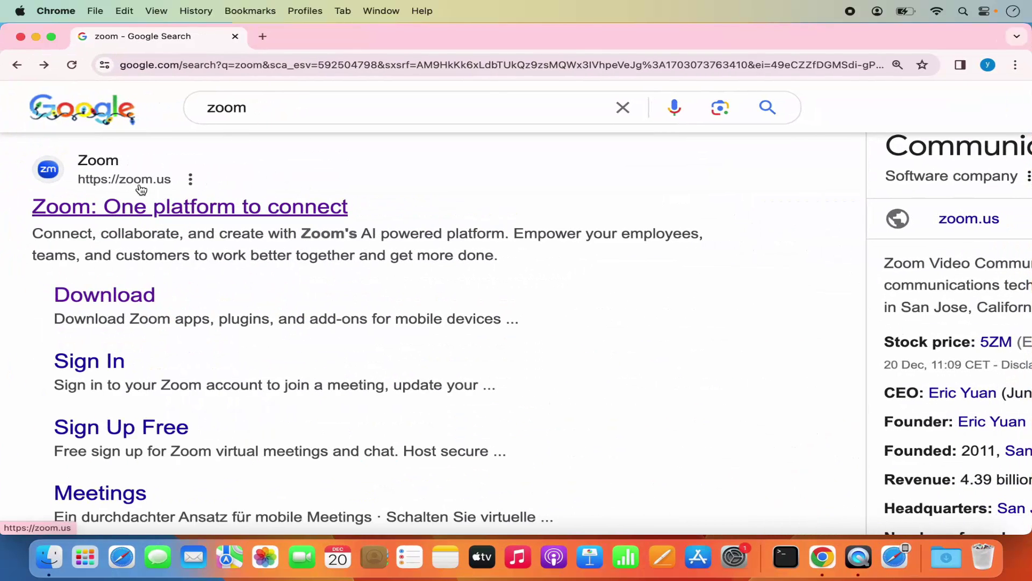
left_click(182, 207)
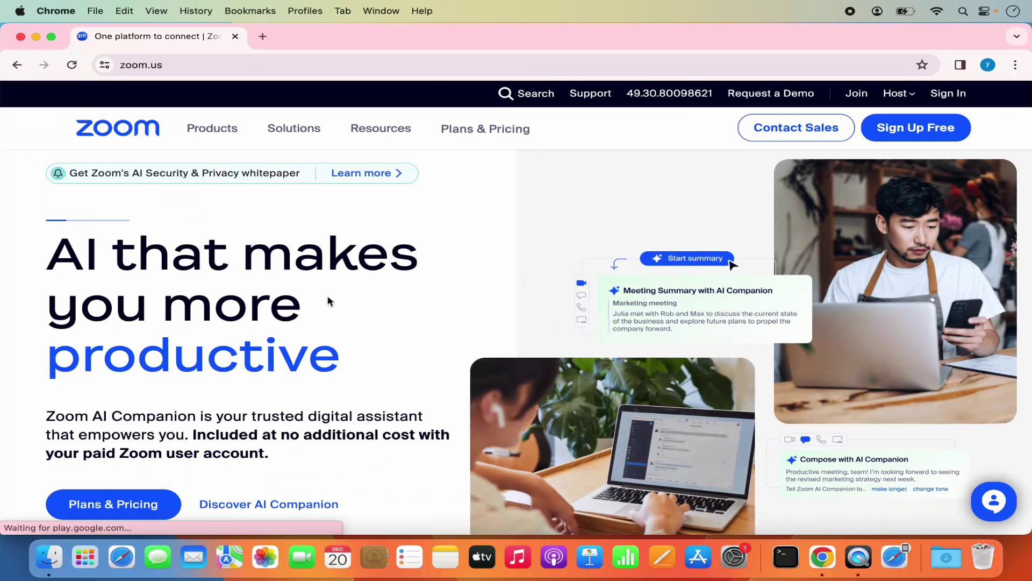
scroll(388, 331, "down", 20)
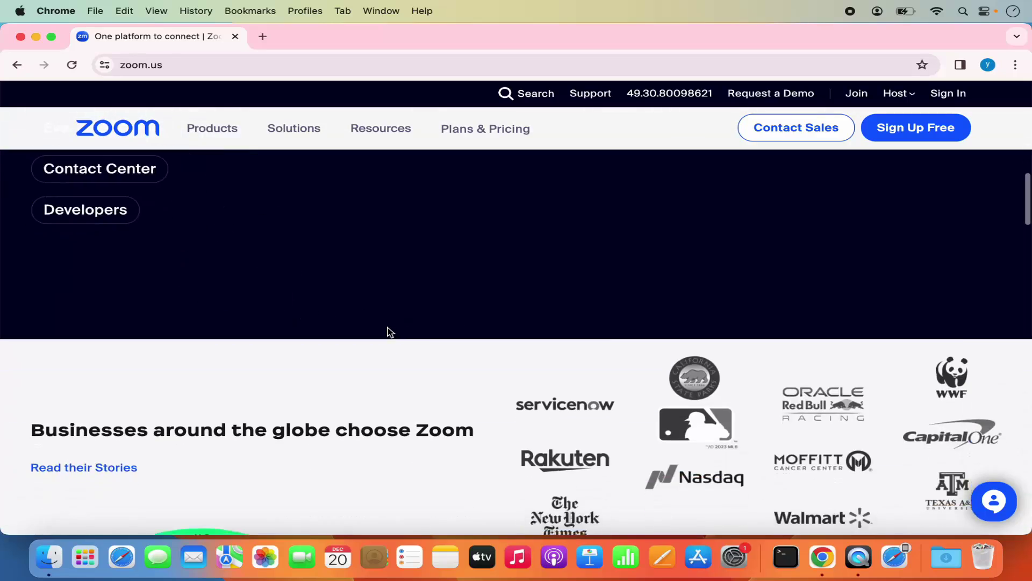
scroll(388, 330, "down", 20)
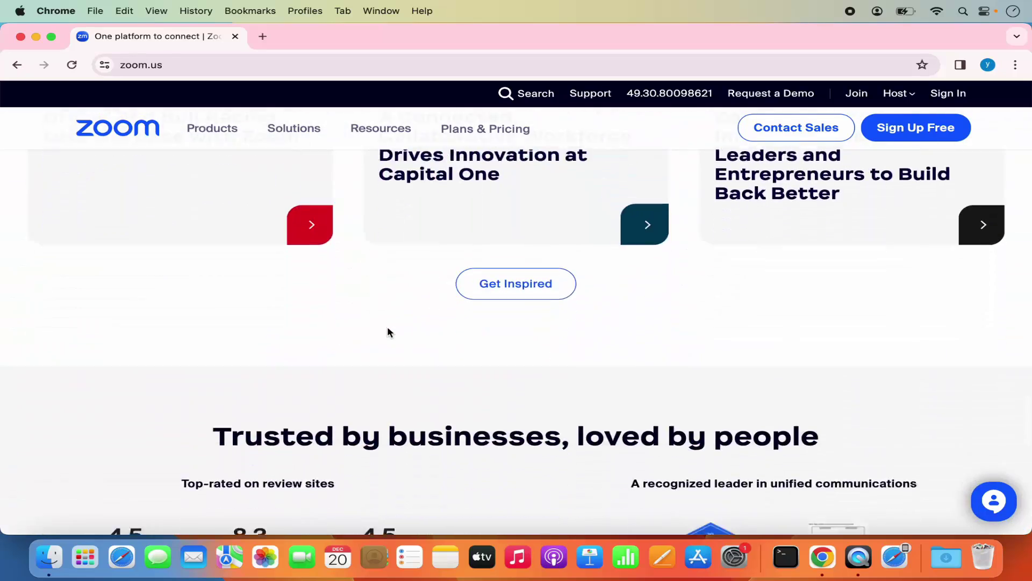
scroll(389, 332, "down", 6)
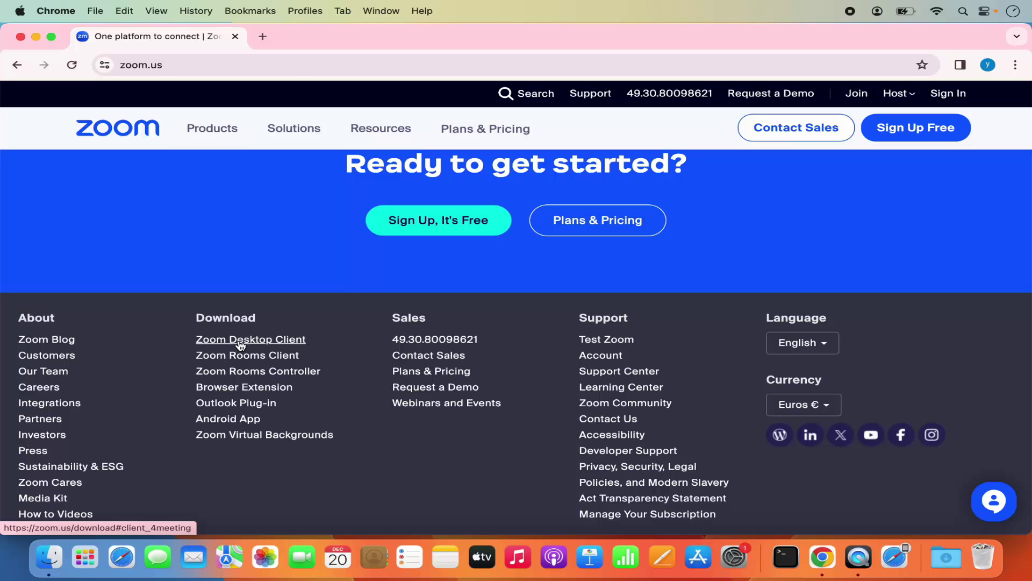
- Download the Apple Silicon installer zoomusInstallerFull.pkg (99.9 MB) from the Zoom Desktop Client page
left_click(240, 339)
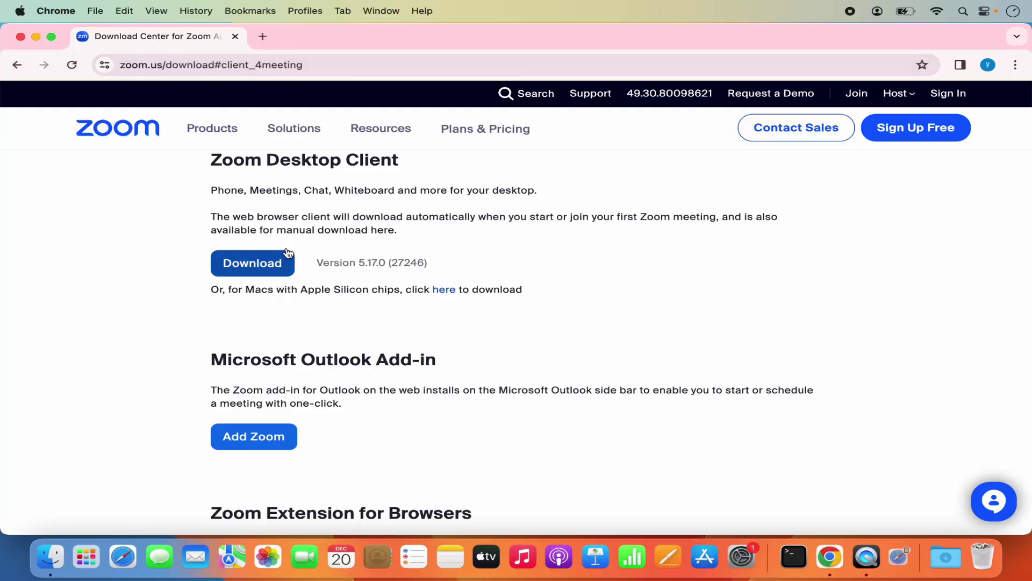
scroll(269, 256, "up", 2)
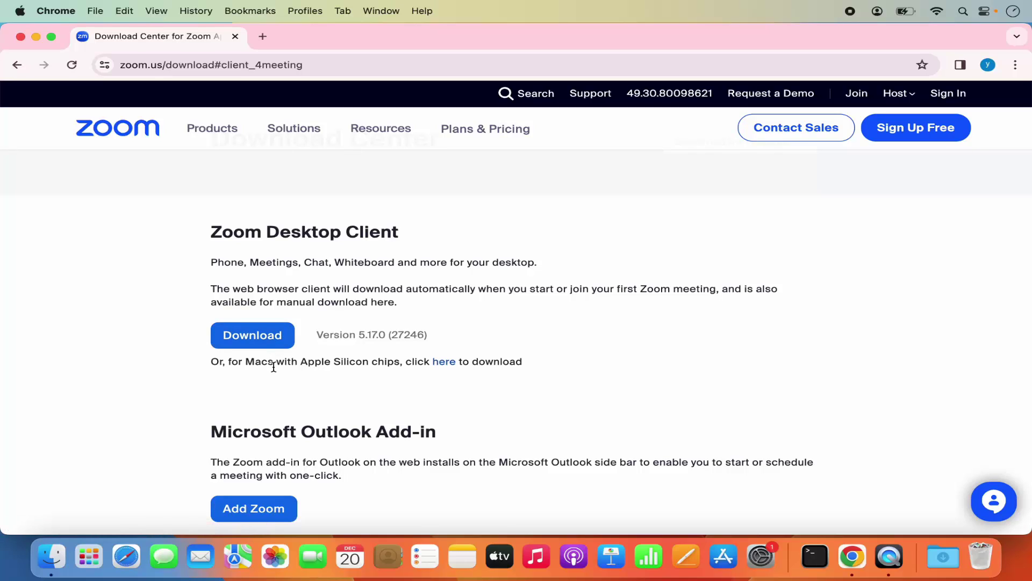
left_click(441, 368)
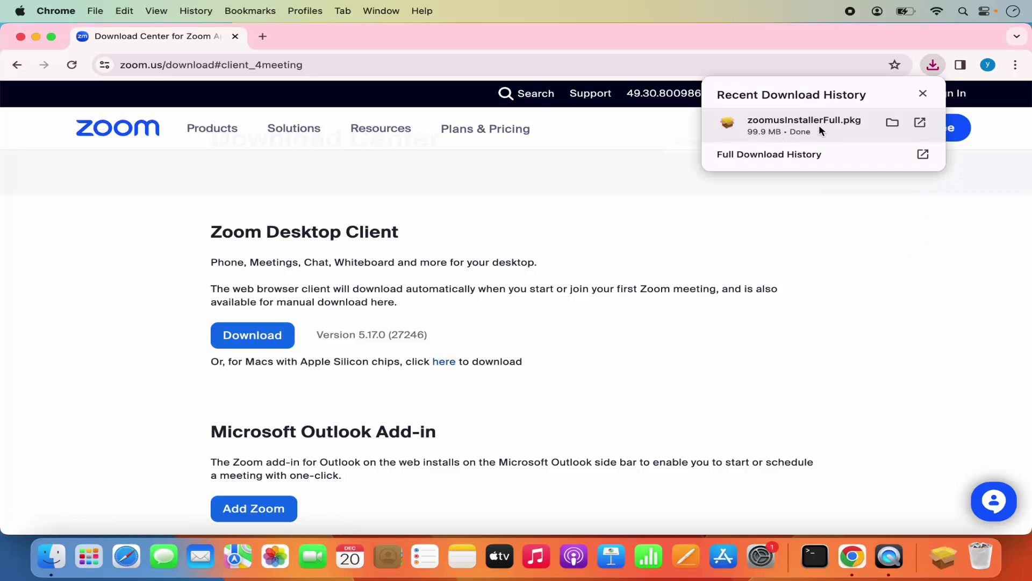
- Launch zoomusInstallerFull.pkg and start the 267.9 MB standard install on Macintosh HD
left_click(790, 121)
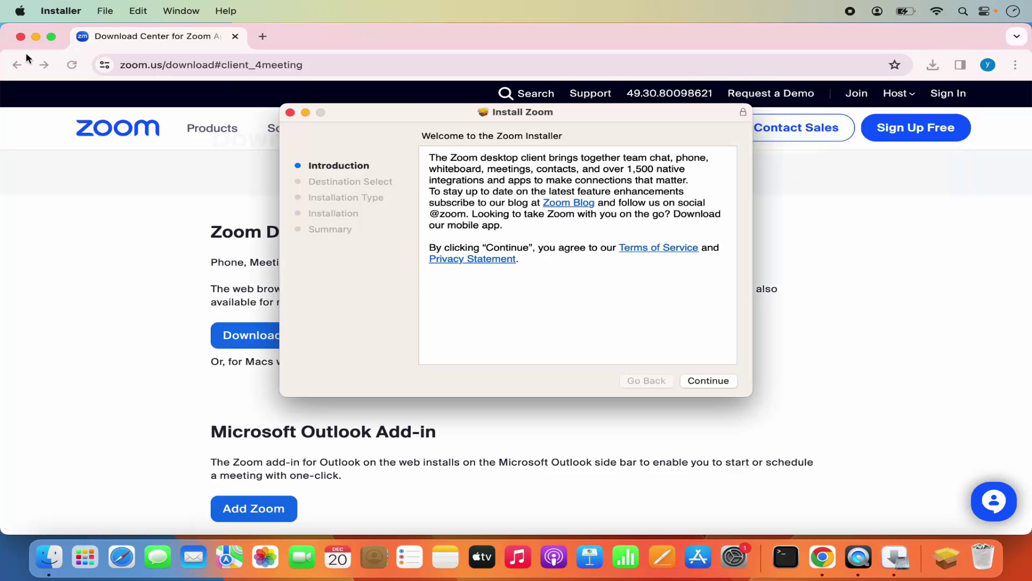
left_click(35, 38)
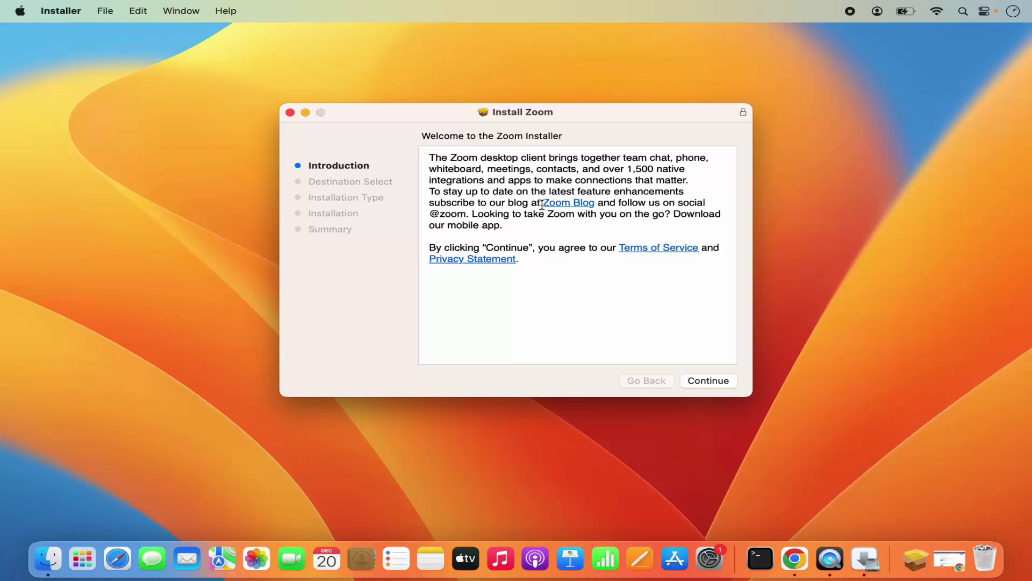
left_click(692, 380)
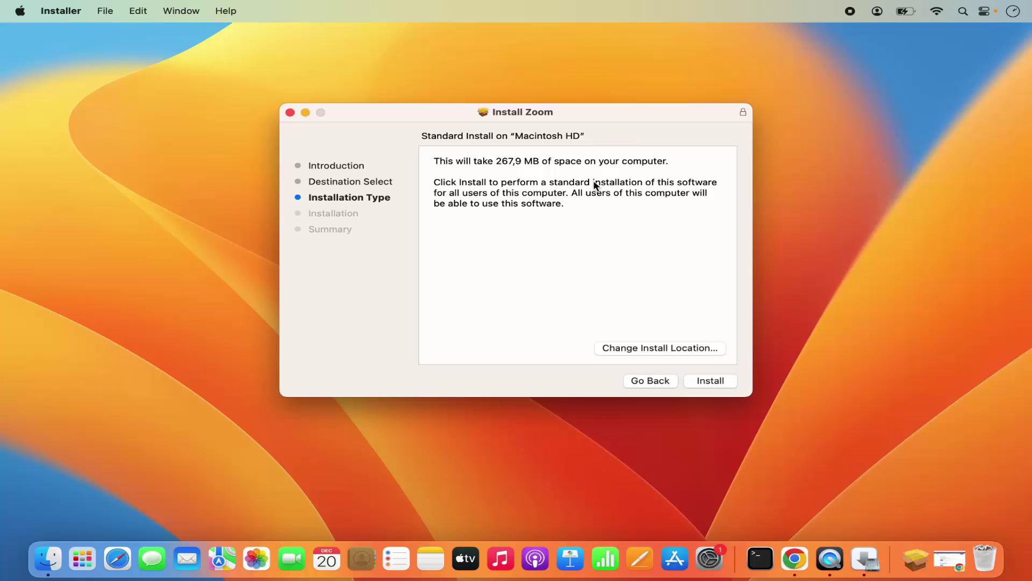
left_click(693, 381)
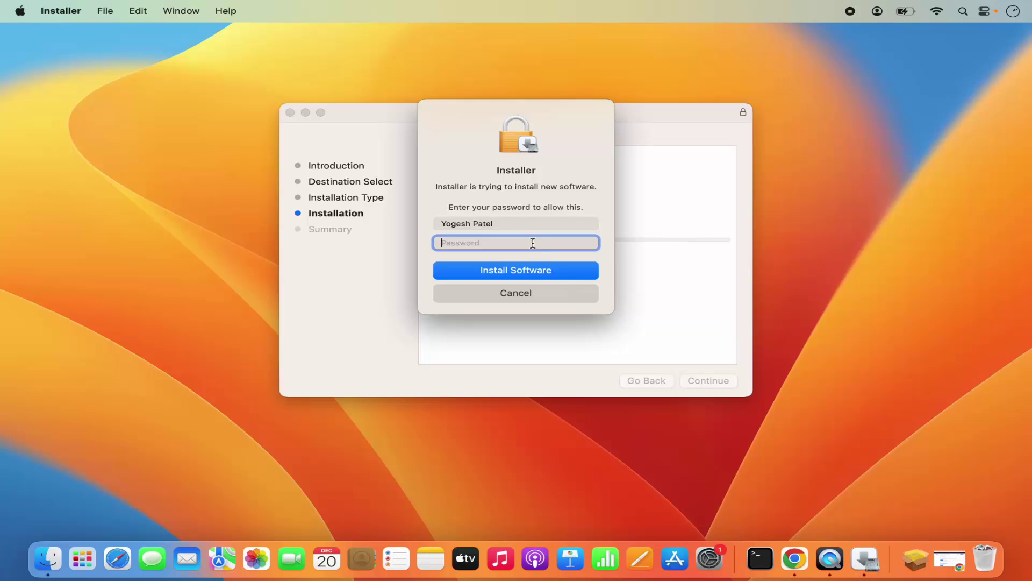
- Enter the administrator password to finish installing Zoom 5.17.0 (27246)
type("••••••")
left_click(508, 271)
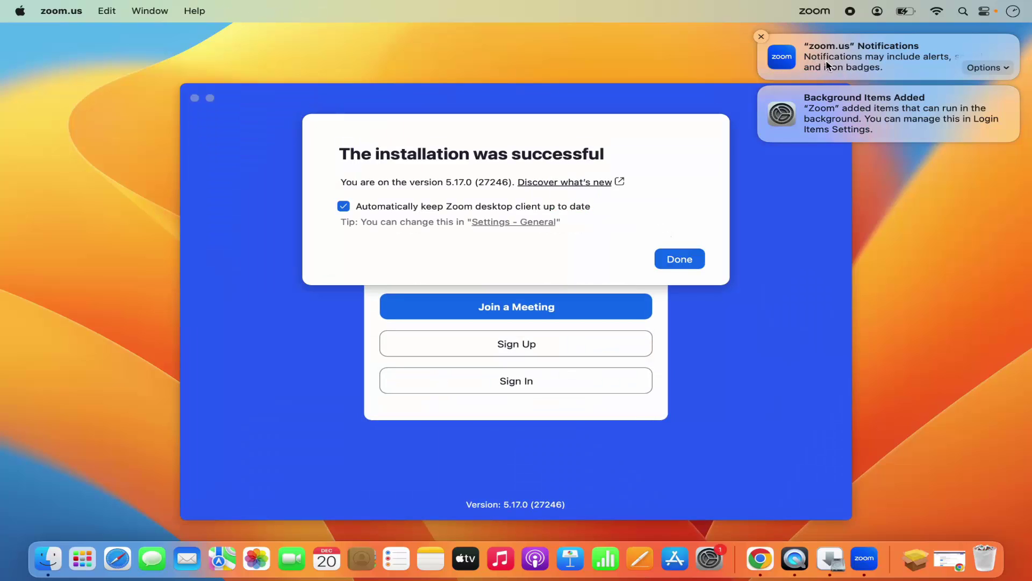
- Dismiss both notification banners, acknowledge the installation-success message with Done, and close the Zoom window
left_click(761, 36)
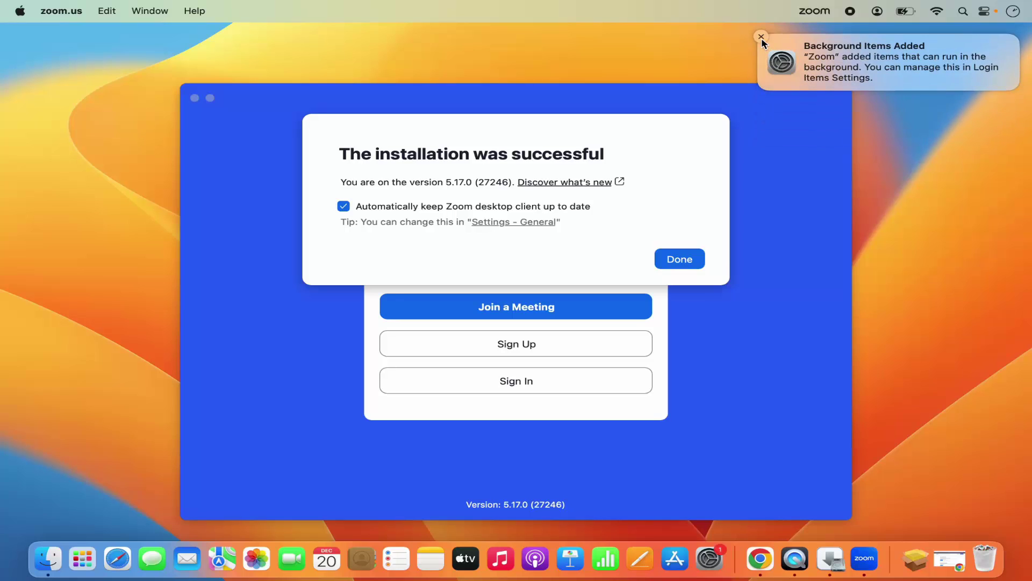
left_click(761, 36)
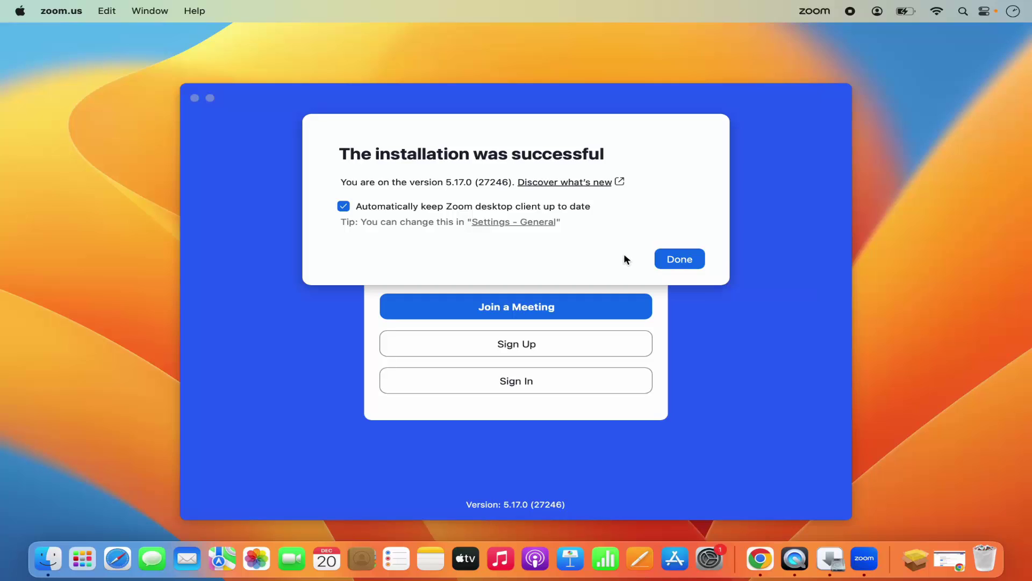
left_click(688, 263)
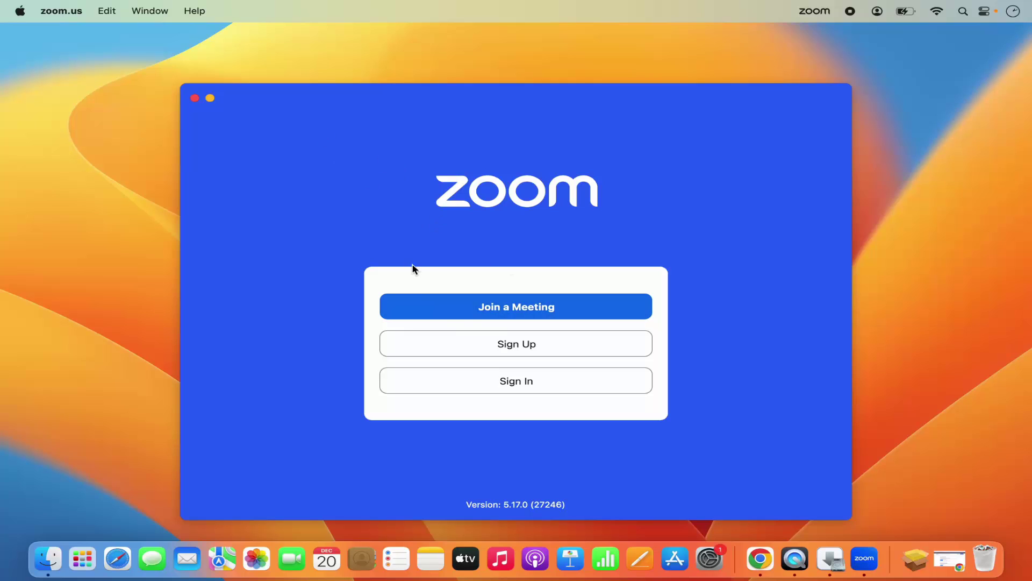
left_click(195, 98)
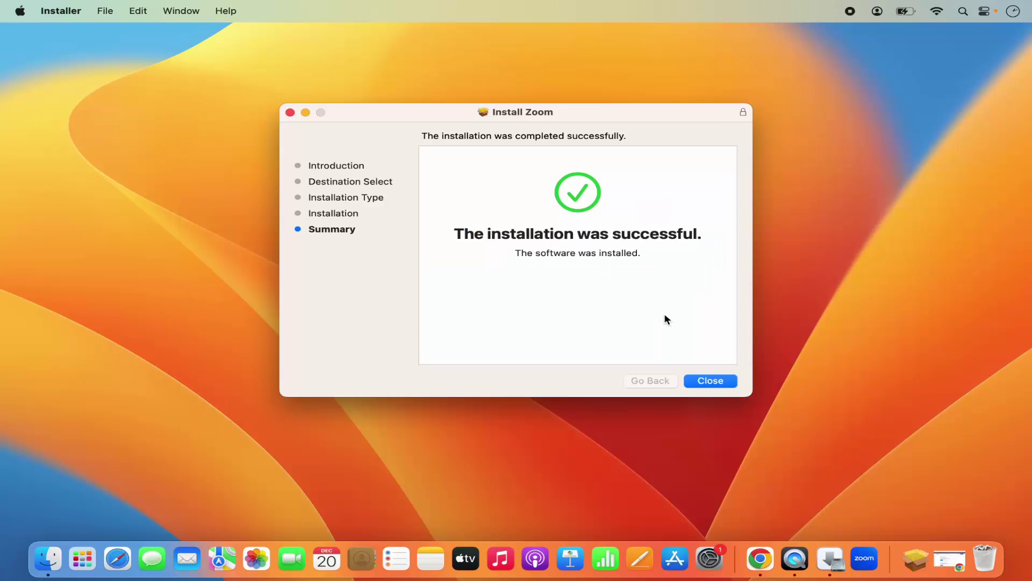
- Close the Installer and move the zoomusInstallerFull.pkg package to the Bin
left_click(706, 383)
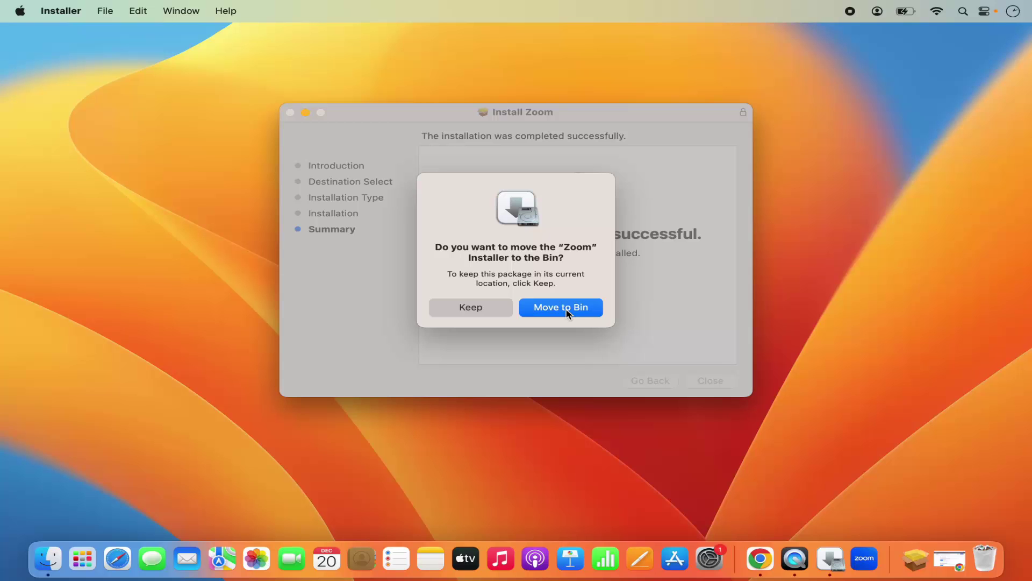
left_click(568, 313)
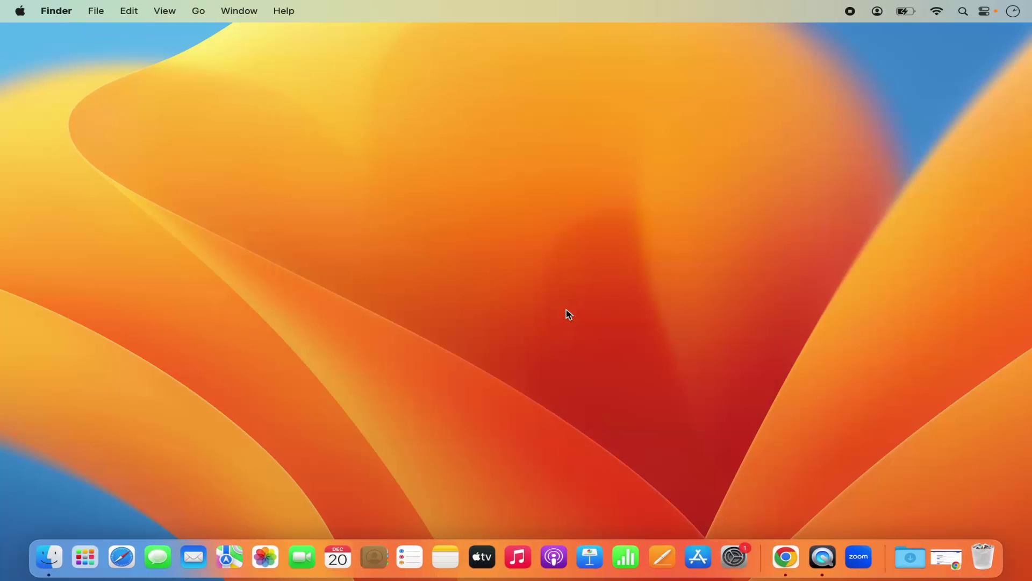
- Launch zoom.us from Launchpad to show Join a Meeting, Sign Up and Sign In
left_click(85, 557)
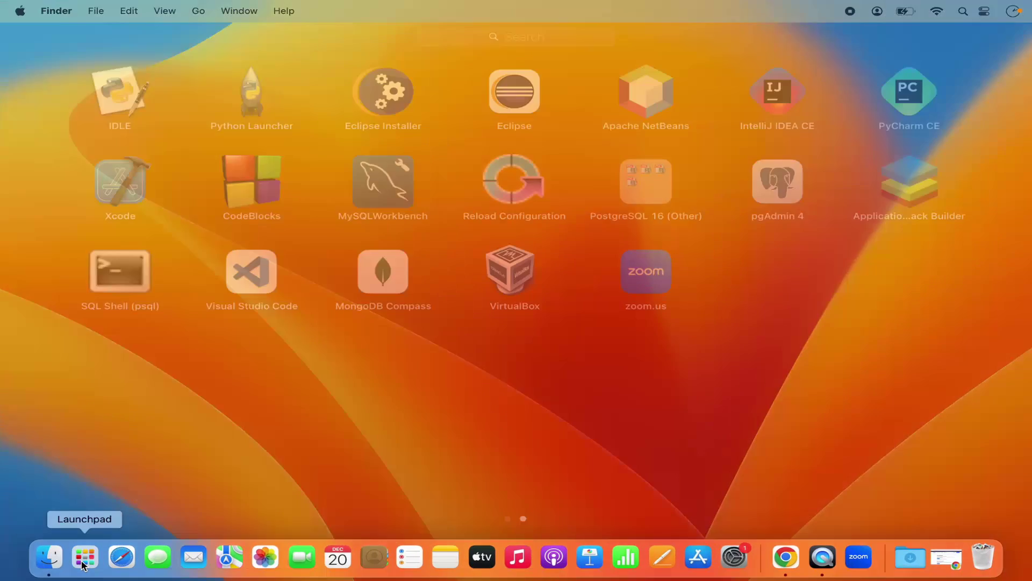
left_click(645, 285)
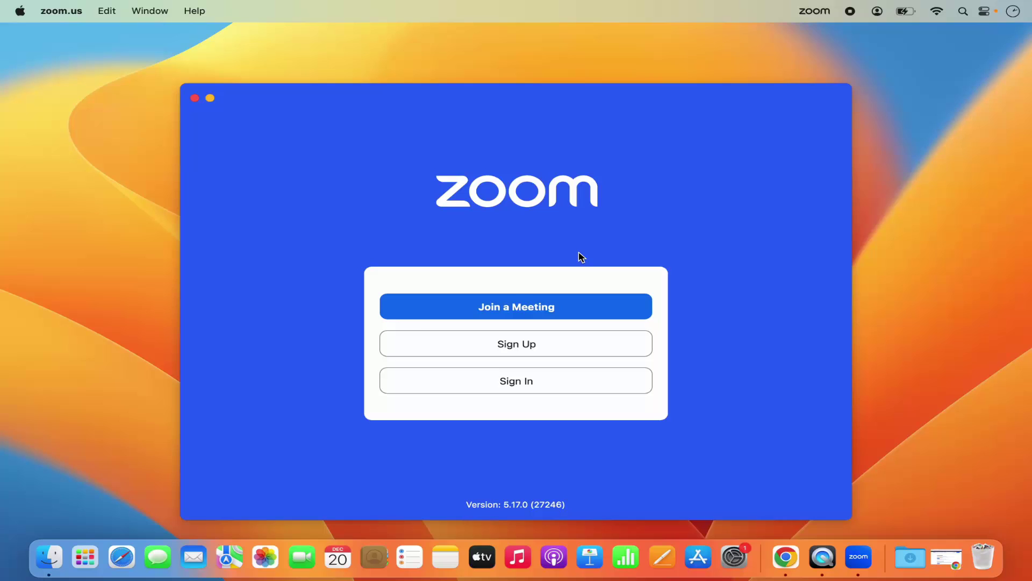
- Open and cancel the Join a Meeting form, then switch to the Zoom sign-in page
left_click(505, 310)
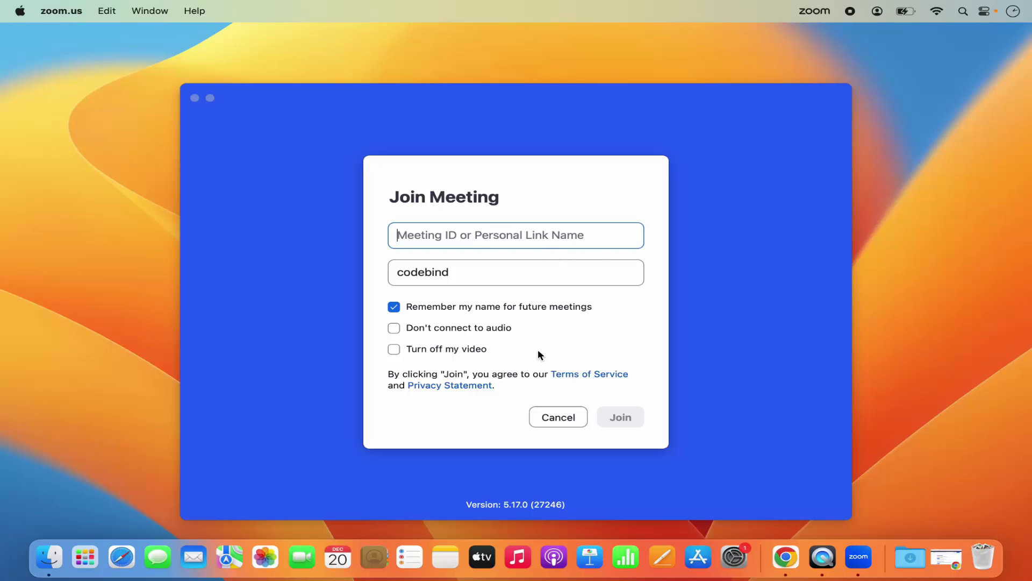
left_click(552, 418)
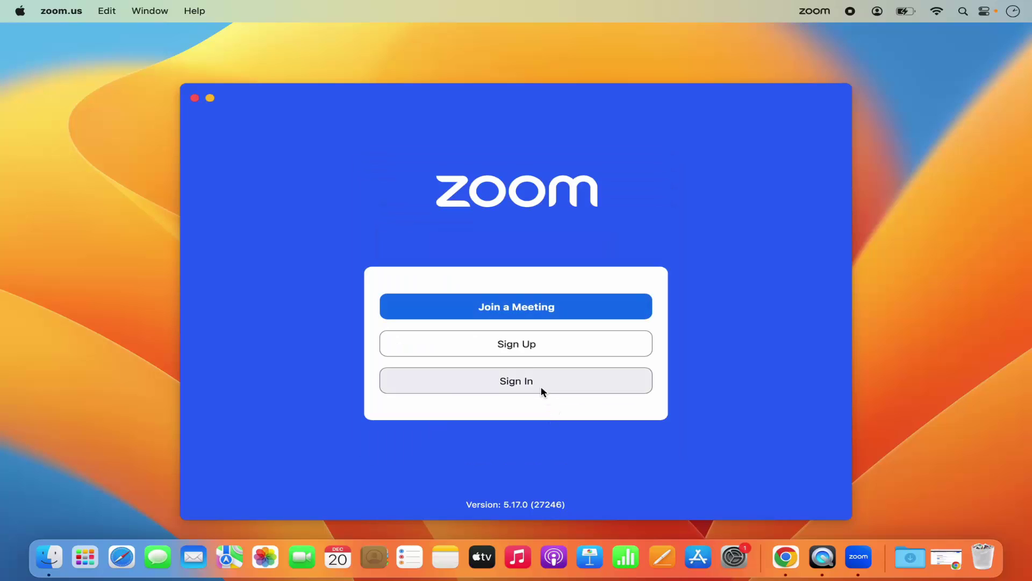
left_click(507, 383)
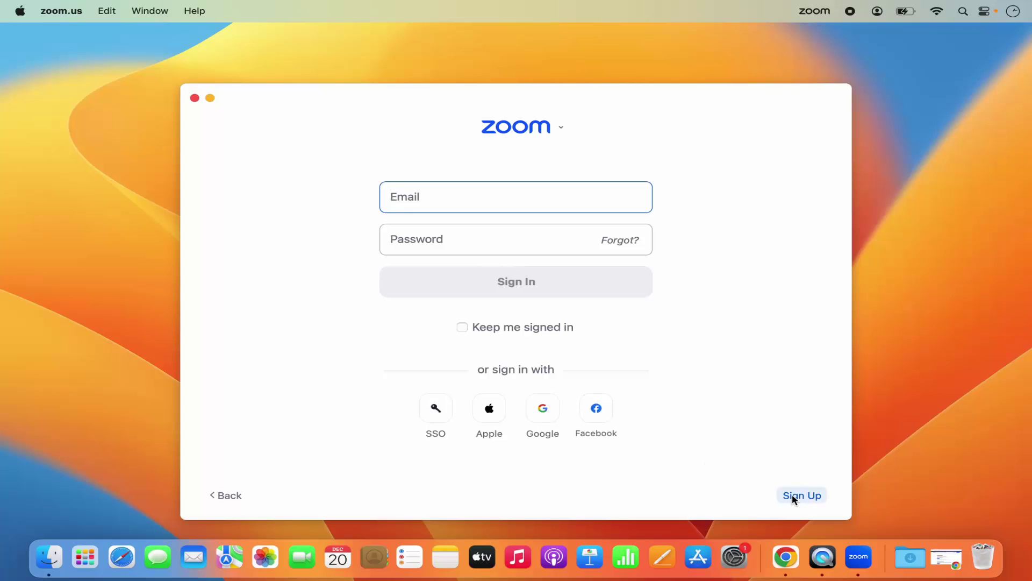
- Sign up through Google in Safari and confirm Create Account on the Welcome To Zoom page
left_click(550, 412)
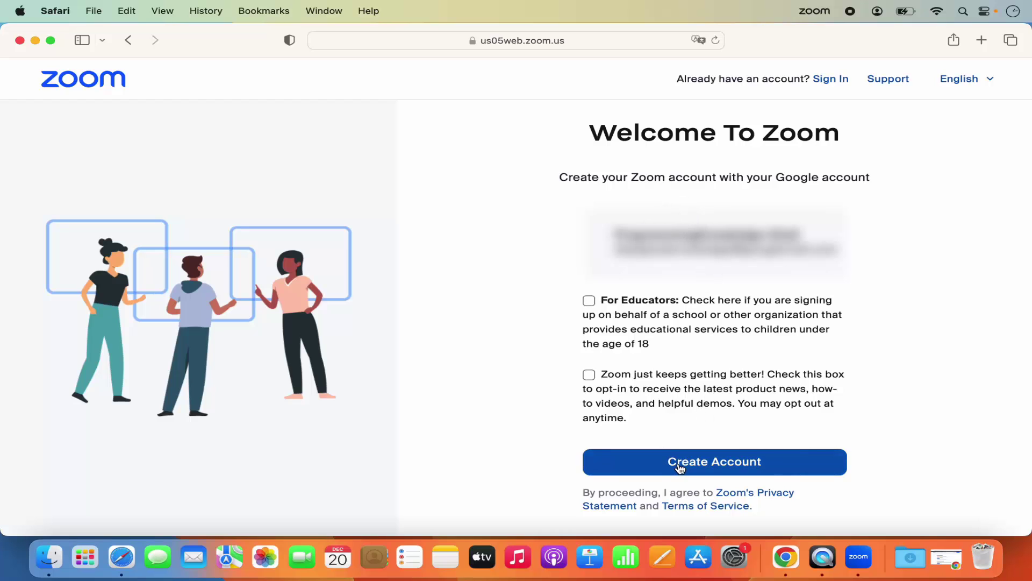
left_click(689, 468)
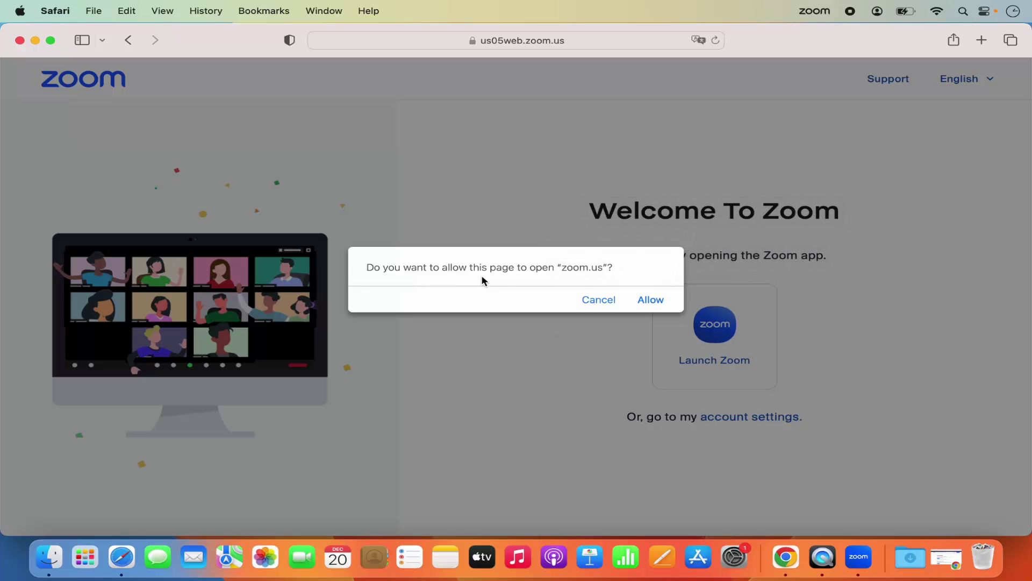
- Allow the page to open zoom.us, accept the updated terms, grant microphone access, then minimize Safari
left_click(649, 300)
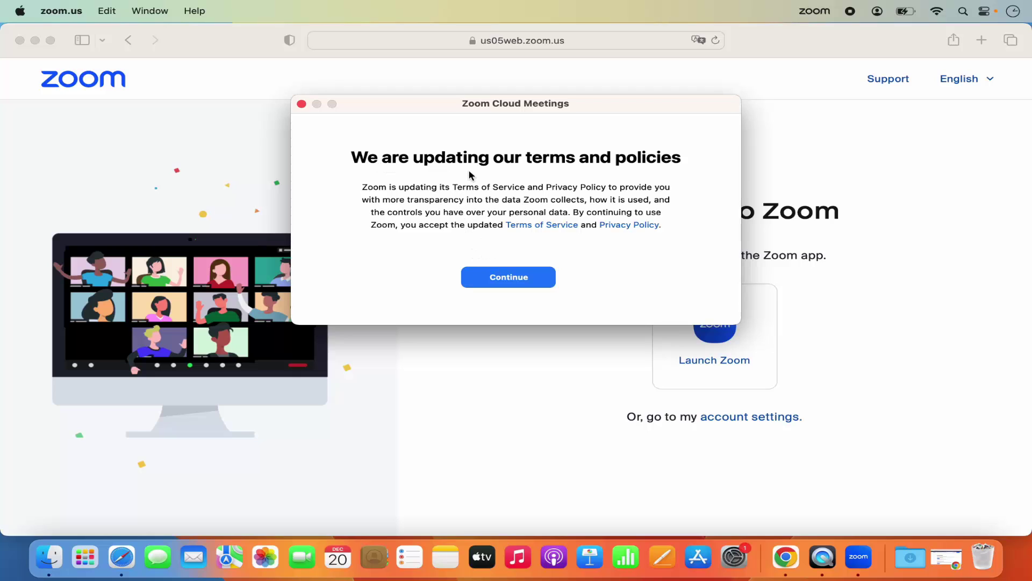
left_click(531, 278)
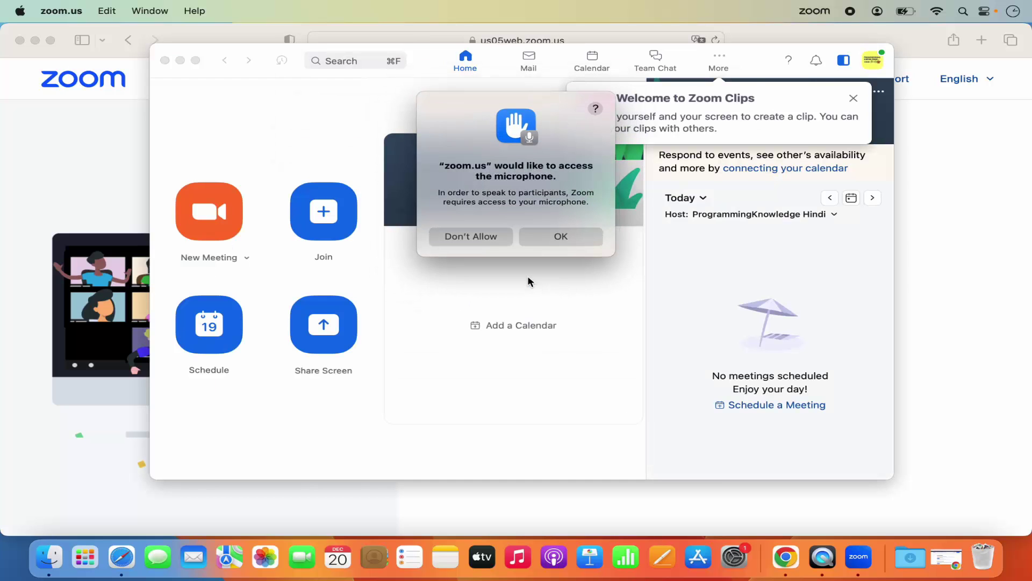
left_click(550, 241)
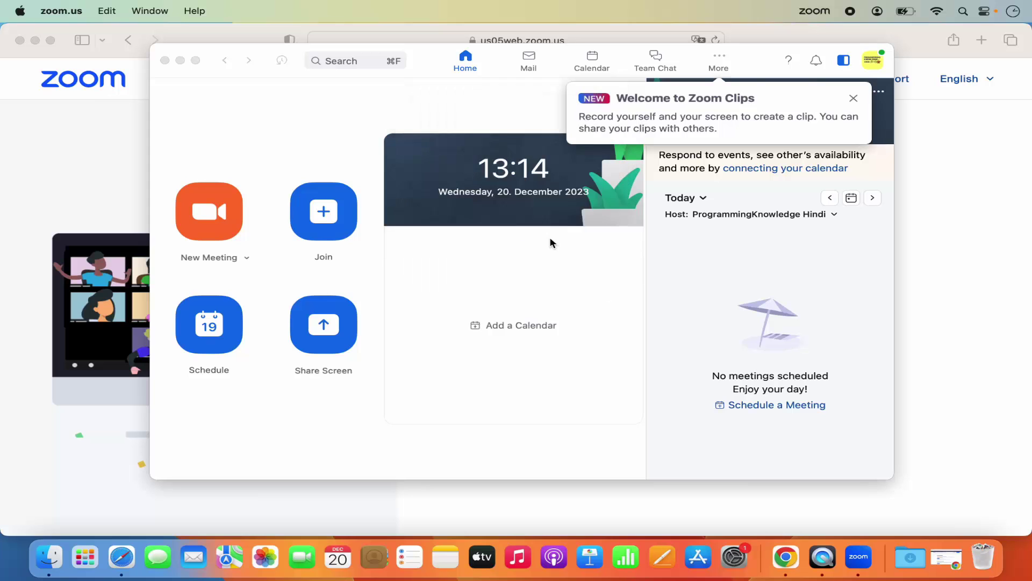
left_click(89, 118)
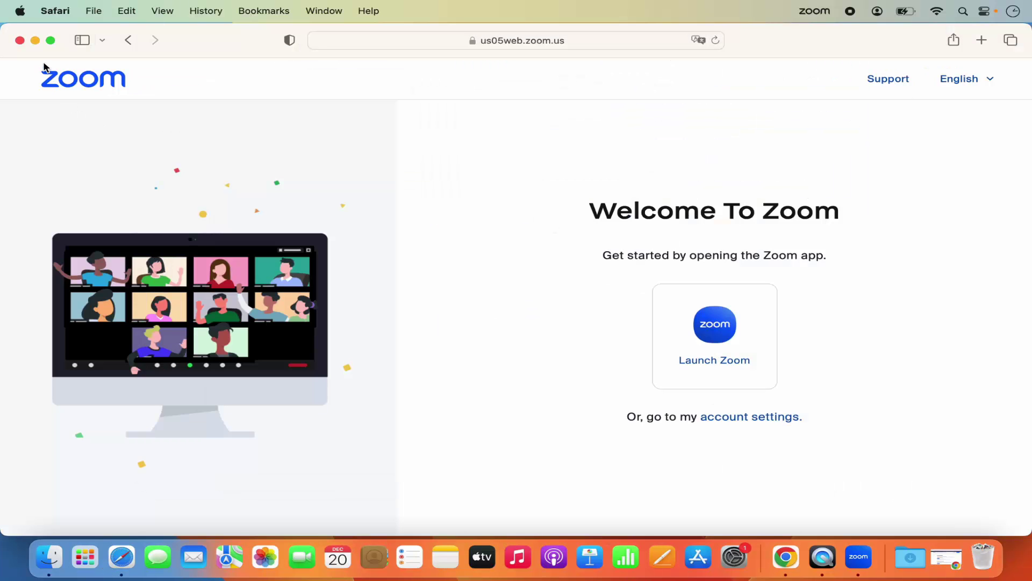
left_click(35, 40)
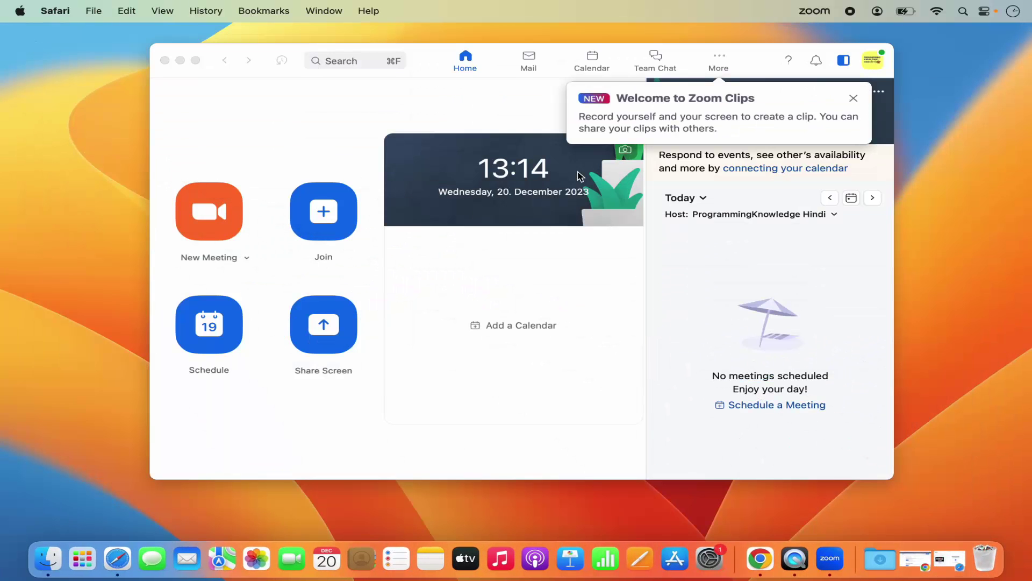
- Close the Zoom Clips welcome, then visit the Mail and Calendar pages before settling on Team Chat
left_click(854, 100)
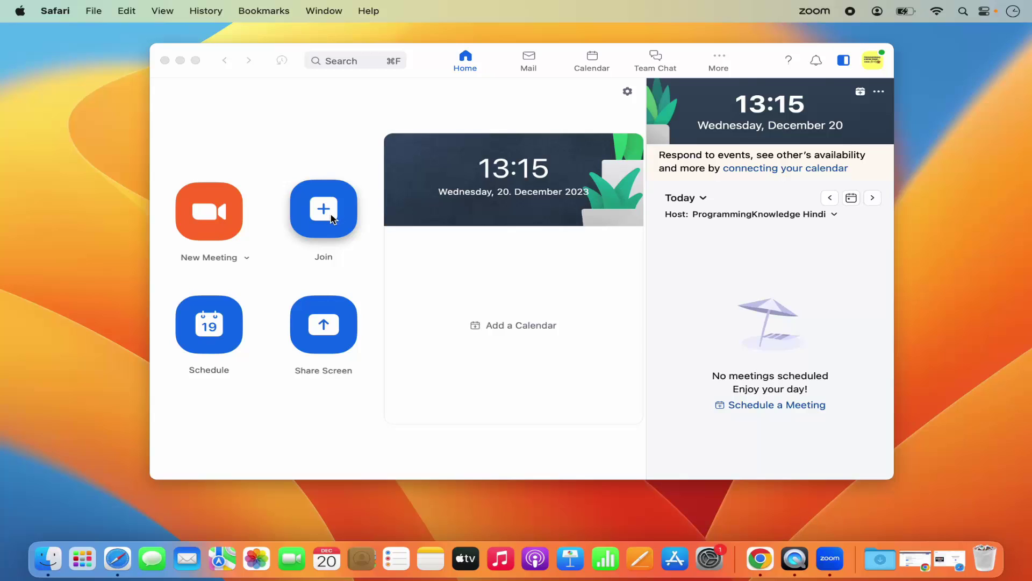
left_click(237, 262)
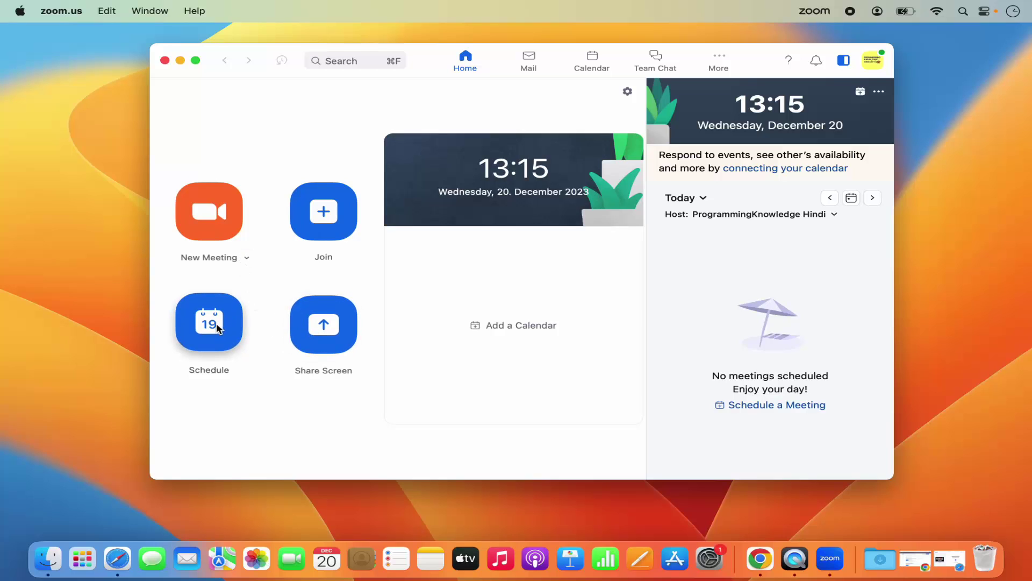
left_click(523, 71)
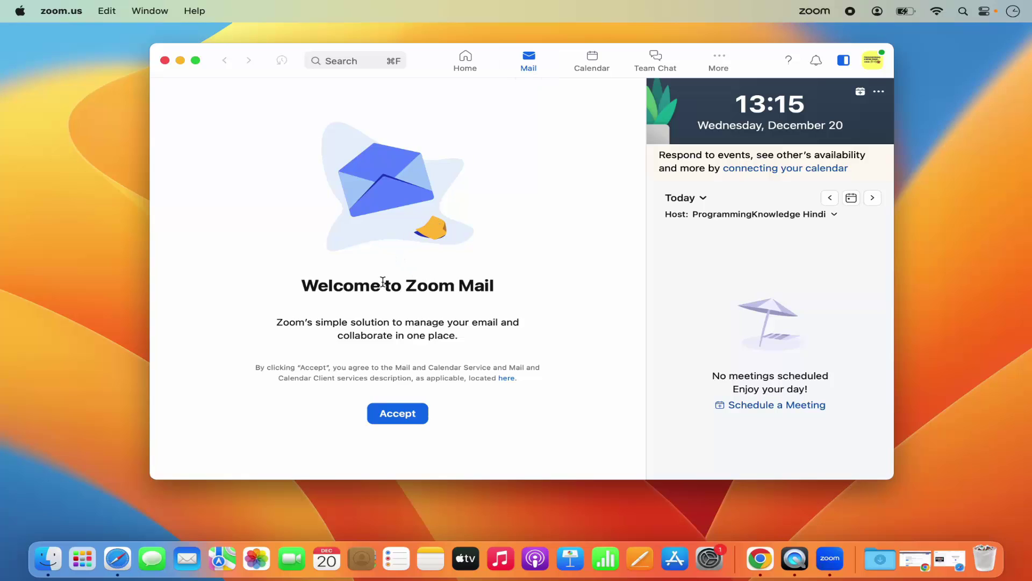
left_click(594, 59)
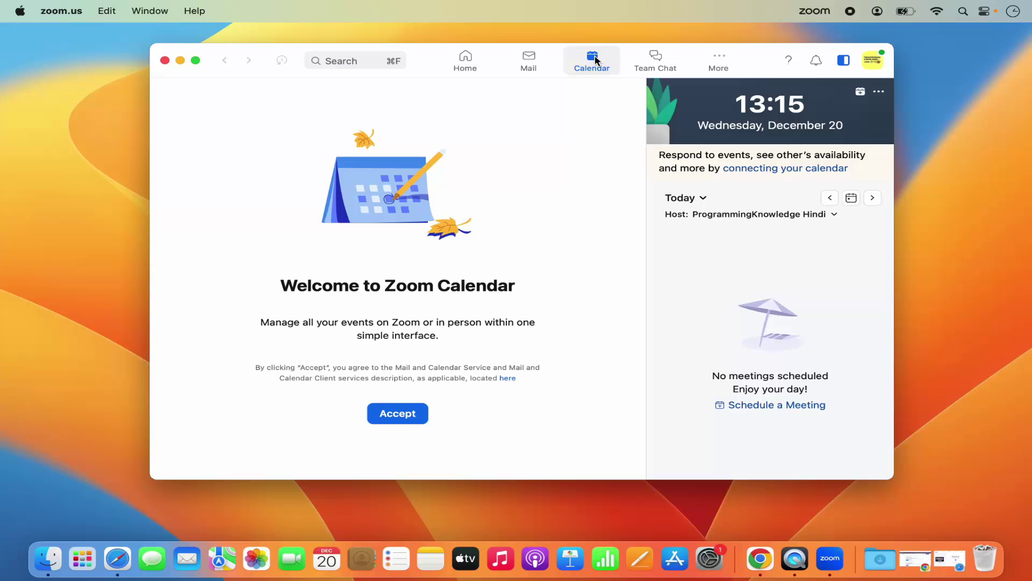
left_click(639, 69)
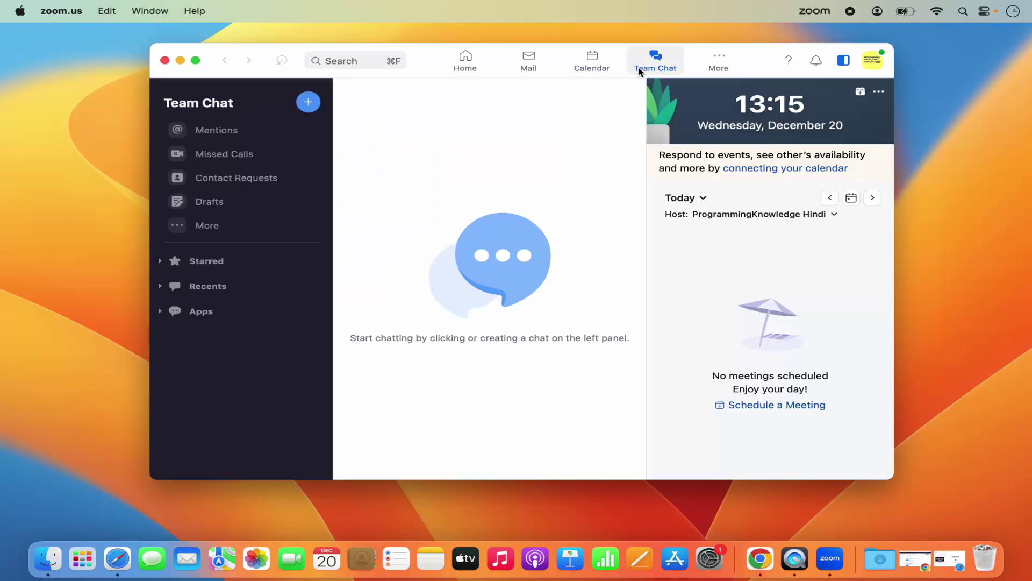